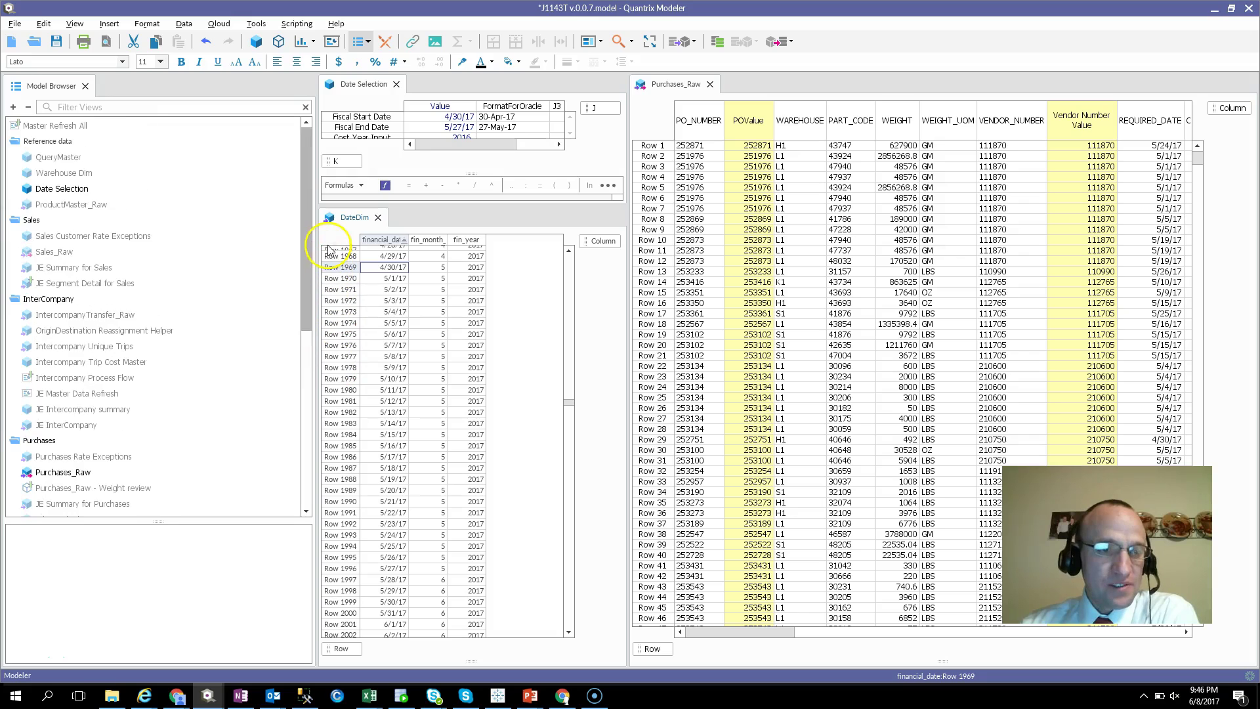
# - Close the Model Browser and look over the purchase order rows in the Purchases_Raw matrix
pyautogui.click(81, 86)
pyautogui.click(86, 86)
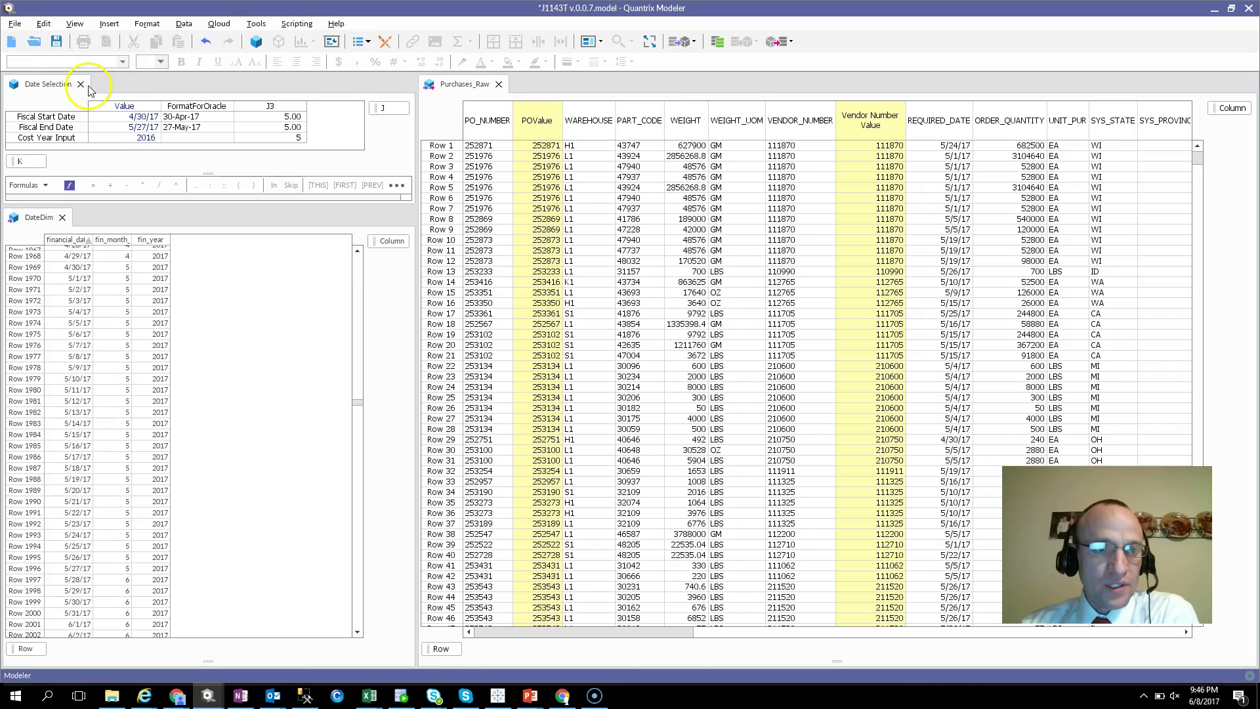
pyautogui.click(686, 198)
pyautogui.click(500, 156)
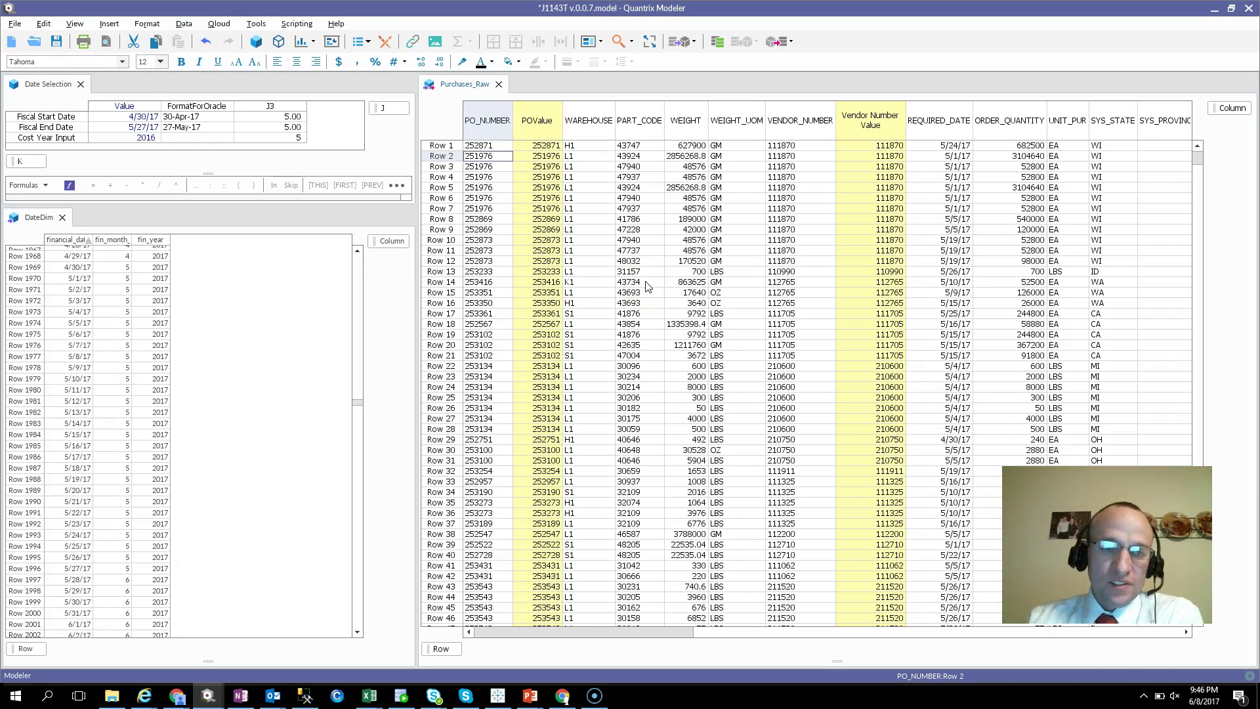
pyautogui.click(682, 188)
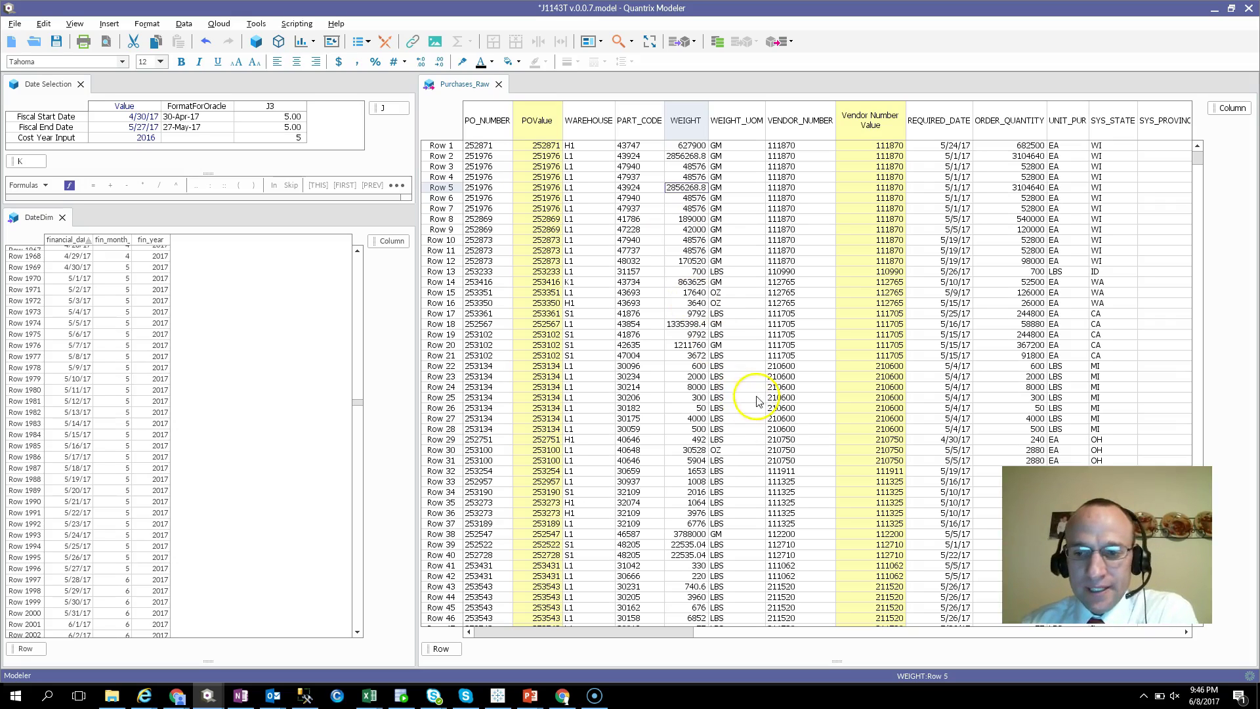
# - Review the Fiscal Start Date and Fiscal End Date values in the Date Selection matrix
pyautogui.click(141, 118)
pyautogui.click(143, 128)
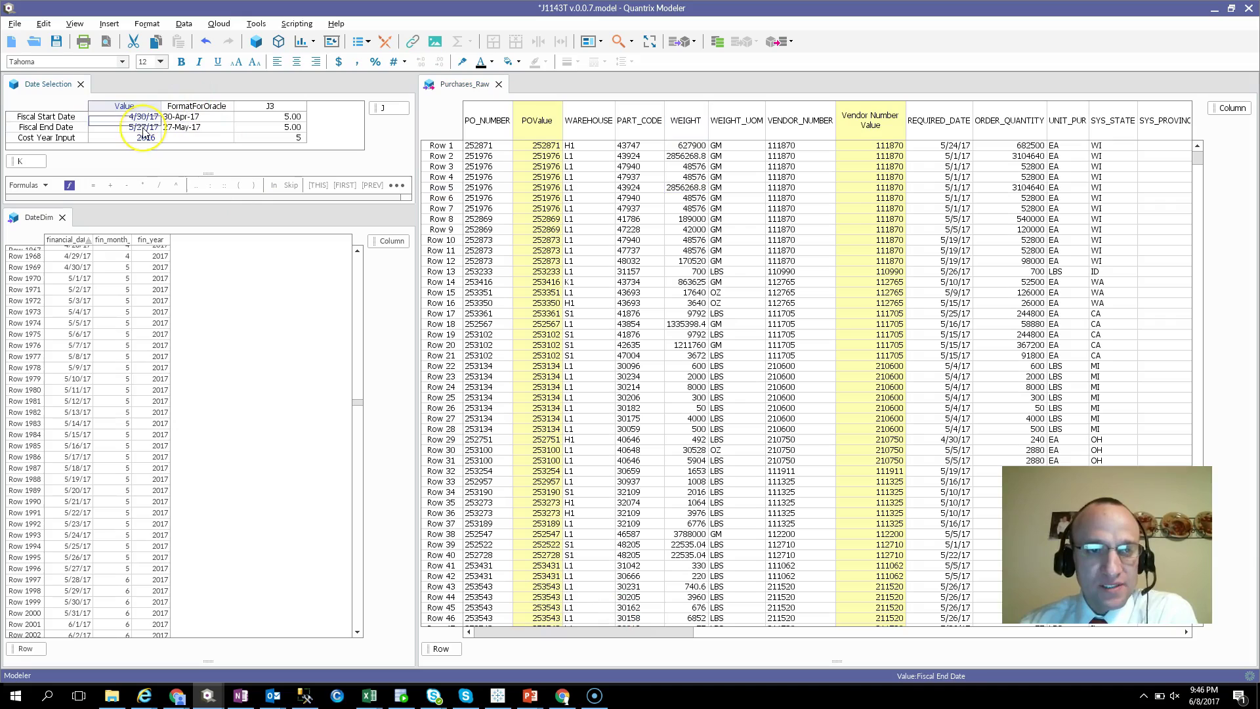
pyautogui.click(124, 118)
pyautogui.click(134, 131)
pyautogui.click(135, 117)
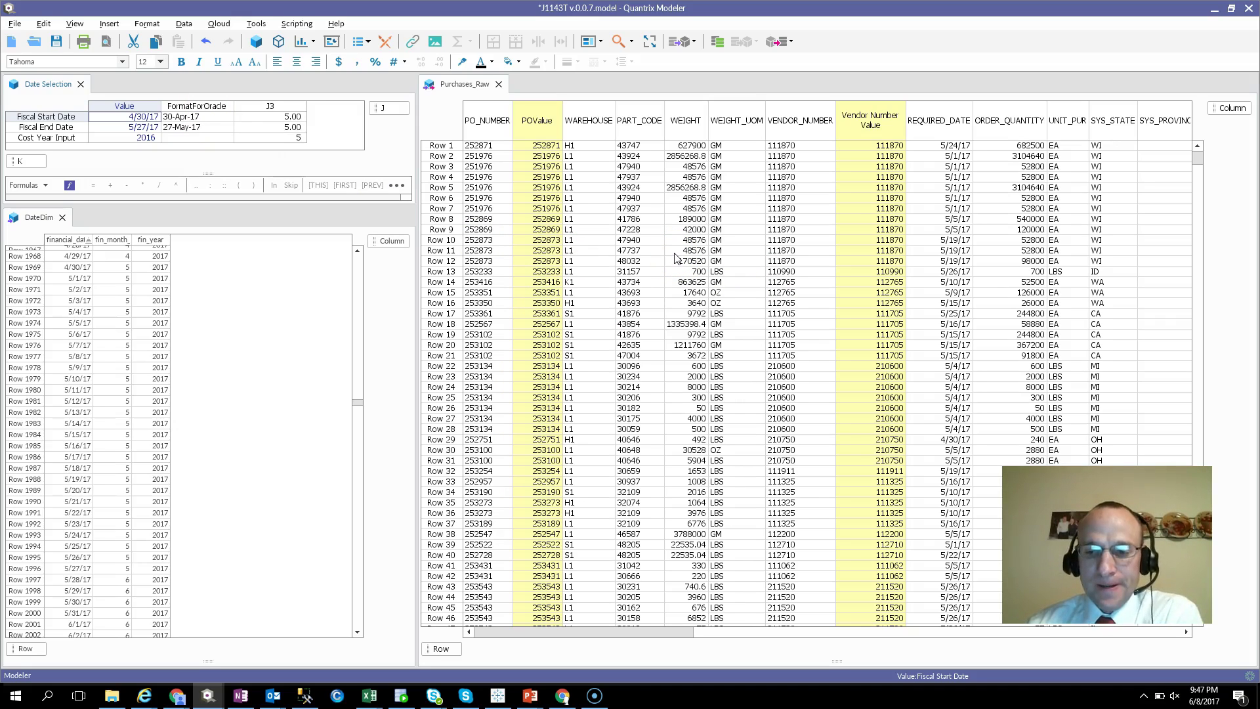
pyautogui.click(138, 128)
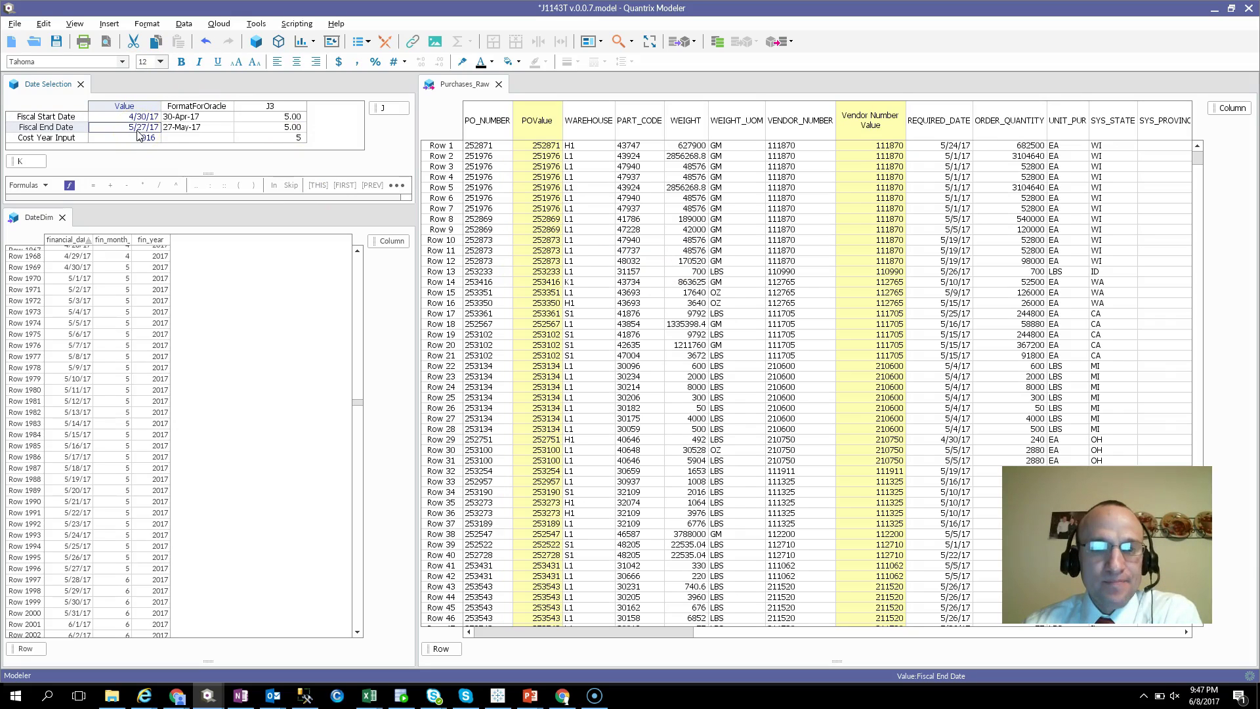
# - Examine the warehouse, WEIGHT, POValue and PART_CODE data in Purchases_Raw
pyautogui.click(594, 198)
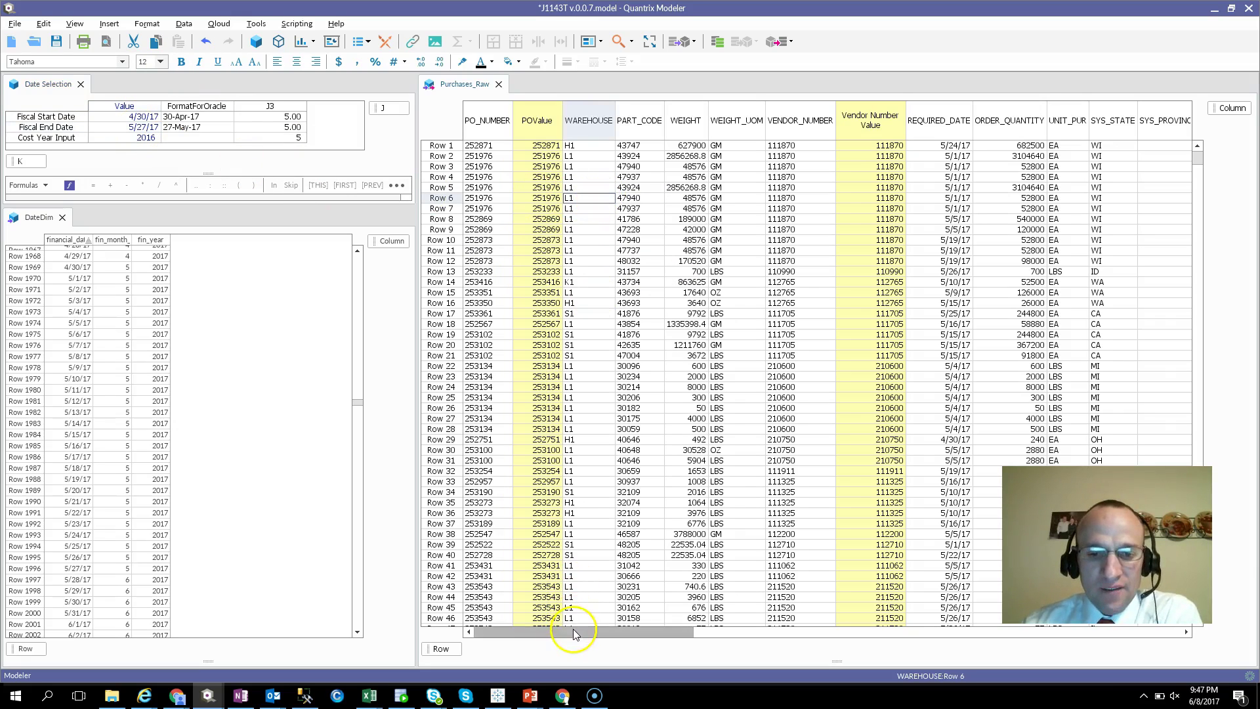
pyautogui.click(502, 125)
pyautogui.click(571, 213)
pyautogui.click(697, 112)
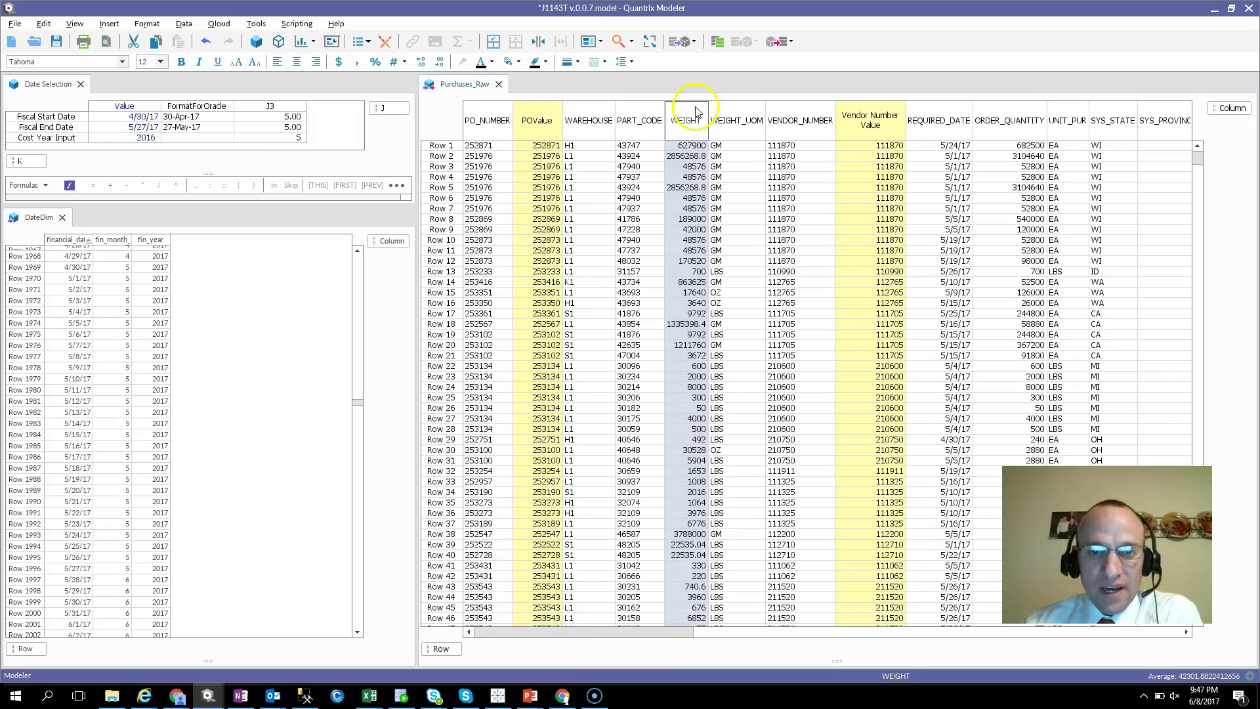
pyautogui.click(530, 128)
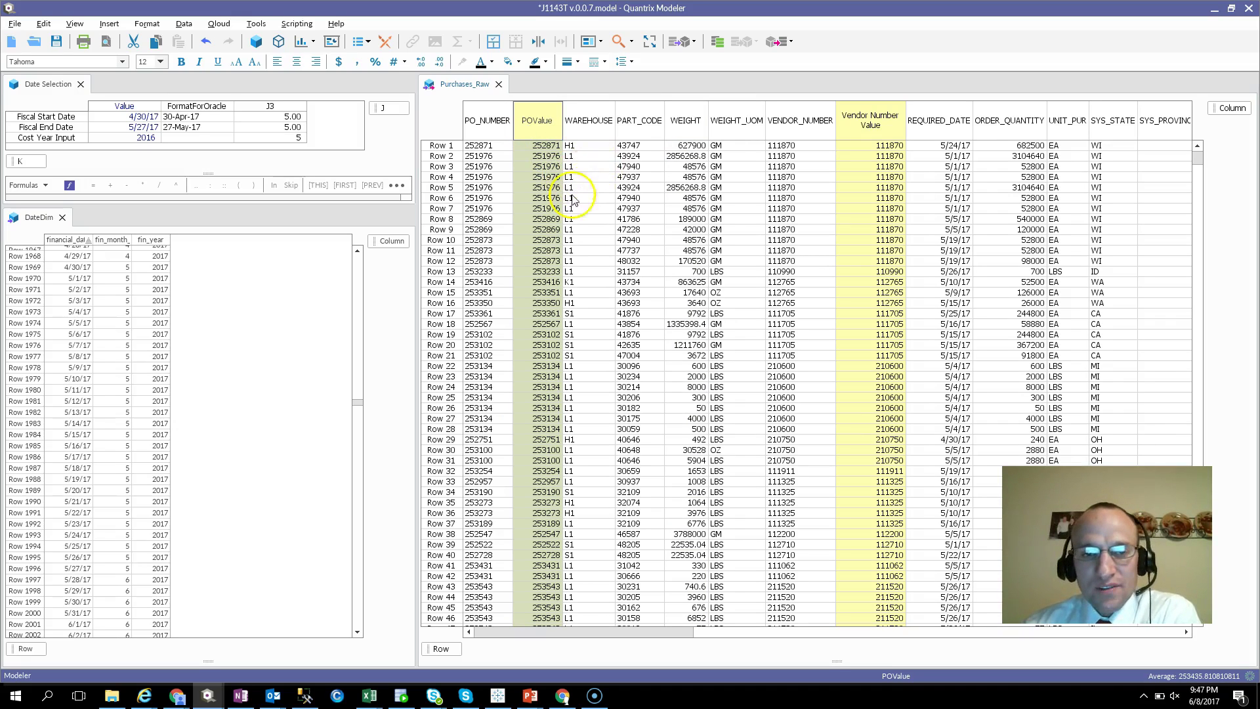
pyautogui.click(624, 149)
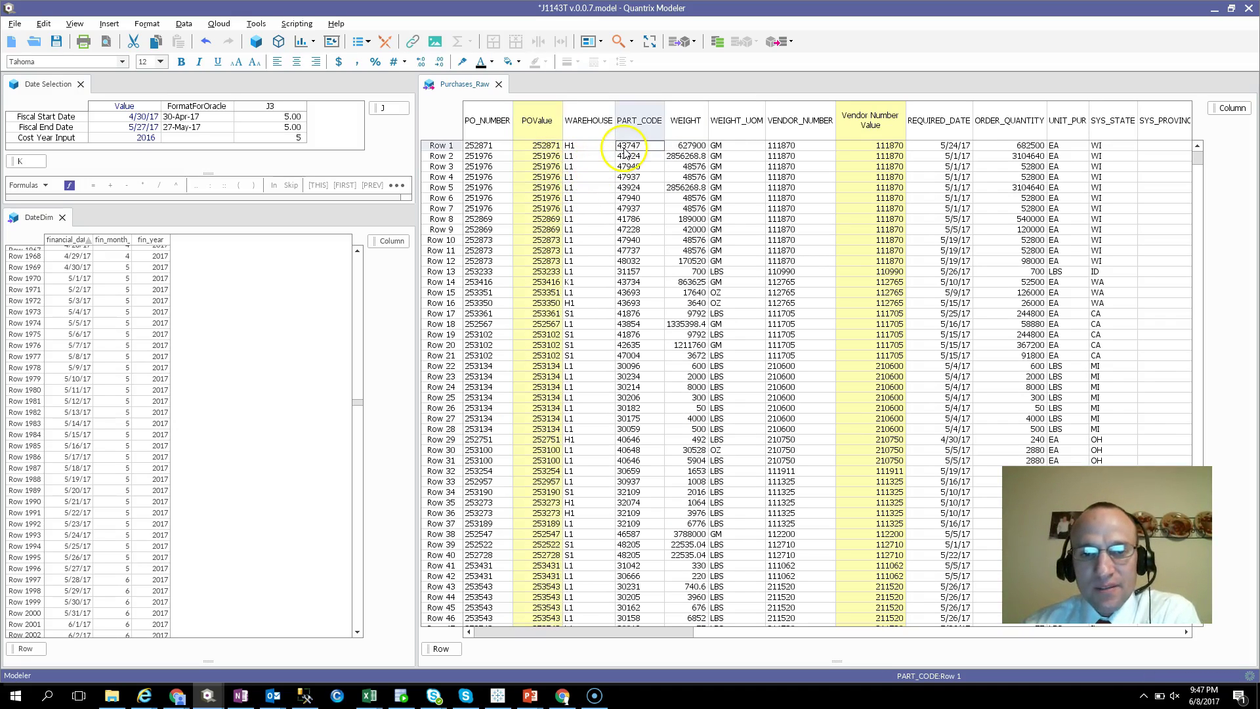
# - Compare the fiscal dates in Date Selection with the 4/30/17 row of the DateDim matrix
pyautogui.click(140, 128)
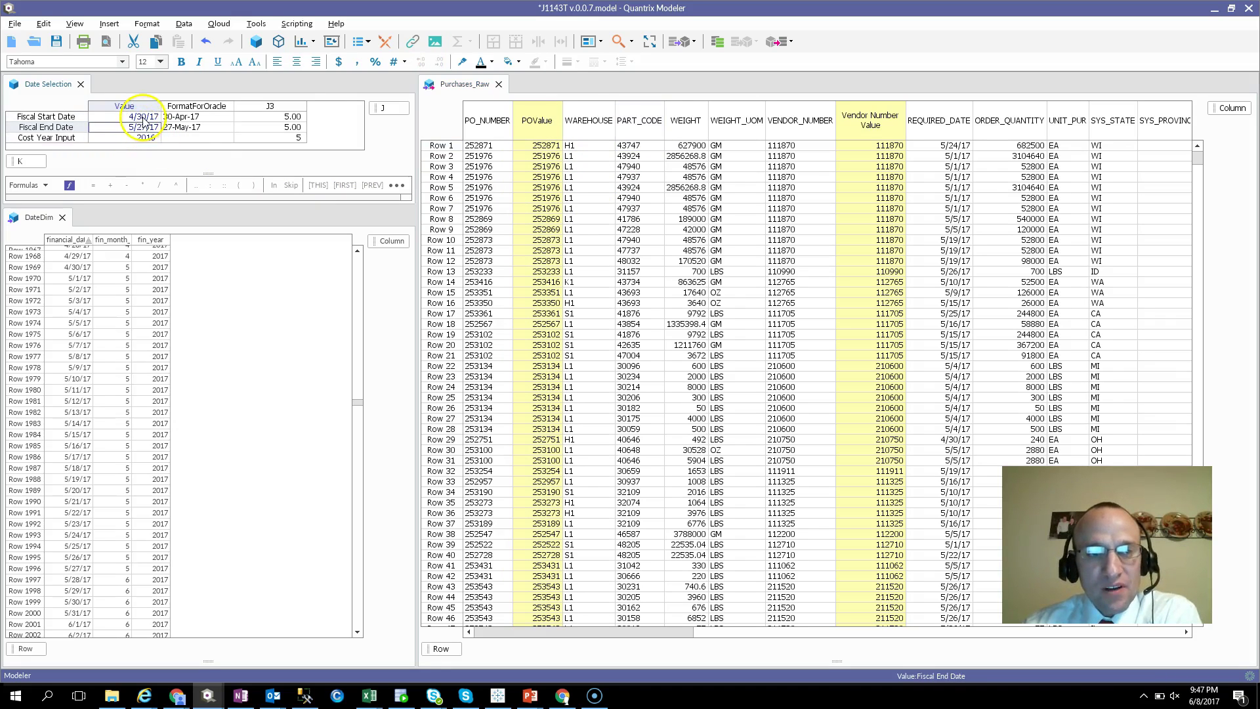
pyautogui.click(145, 118)
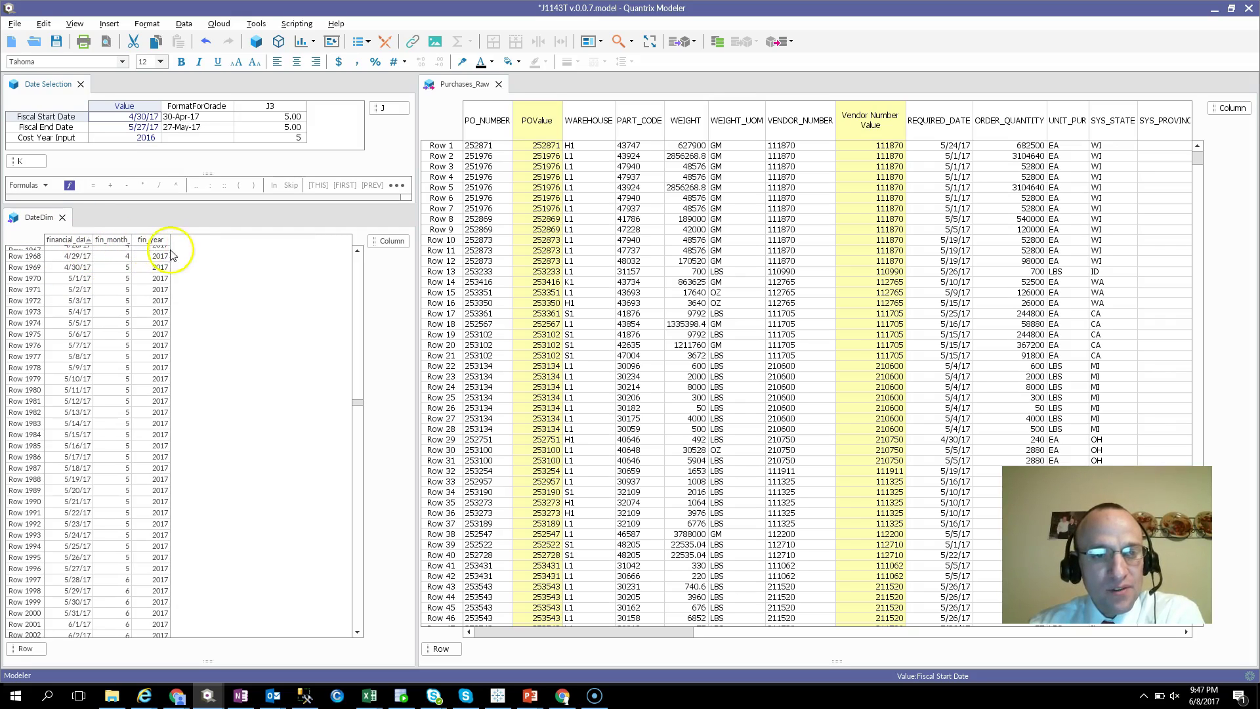
pyautogui.click(78, 268)
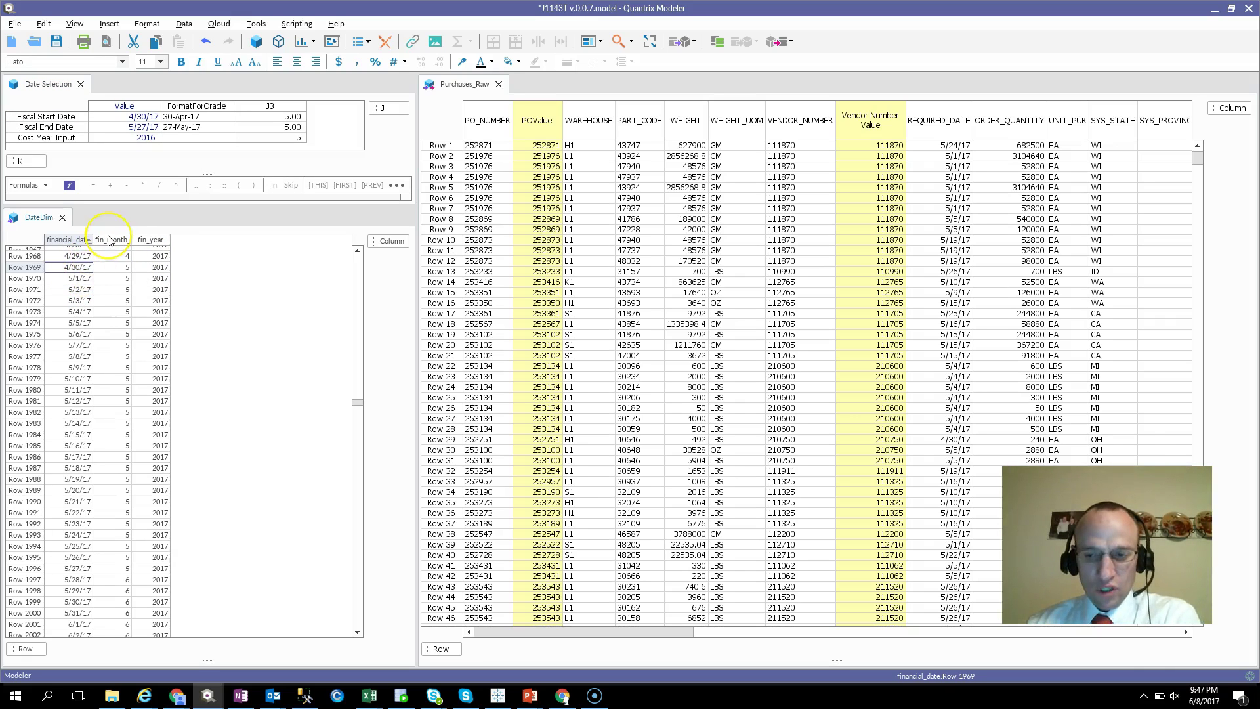
pyautogui.click(143, 170)
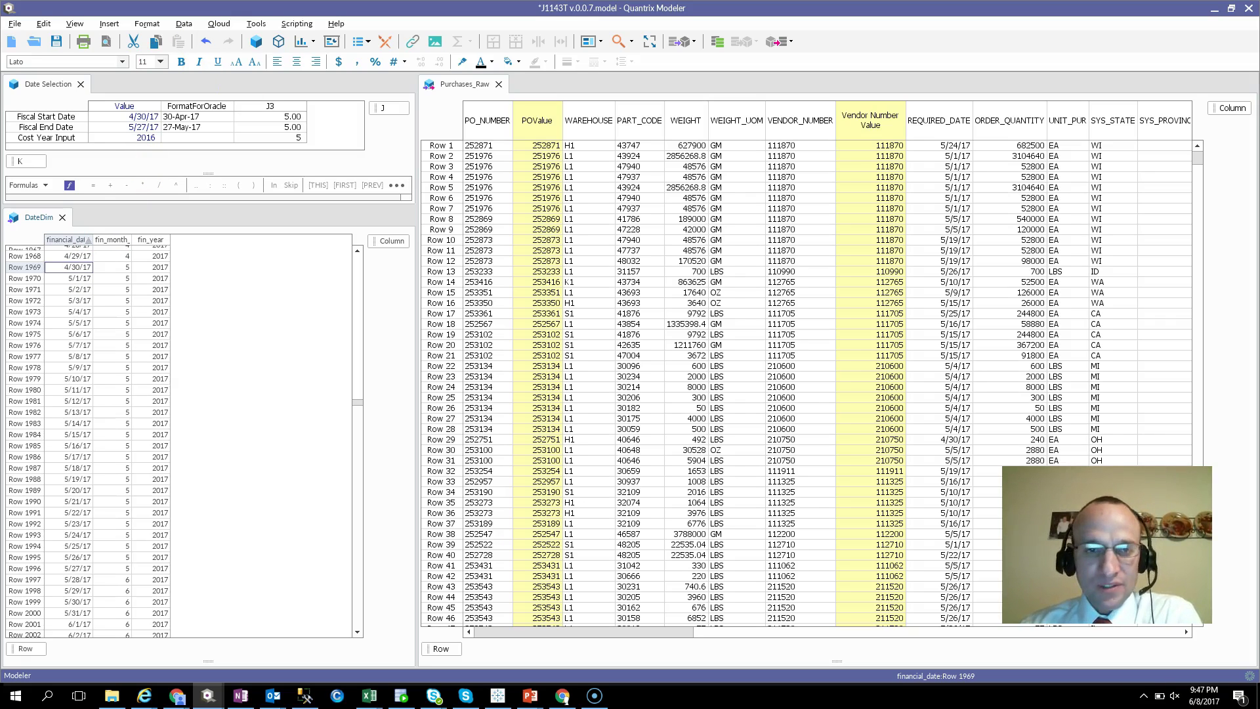
pyautogui.click(628, 252)
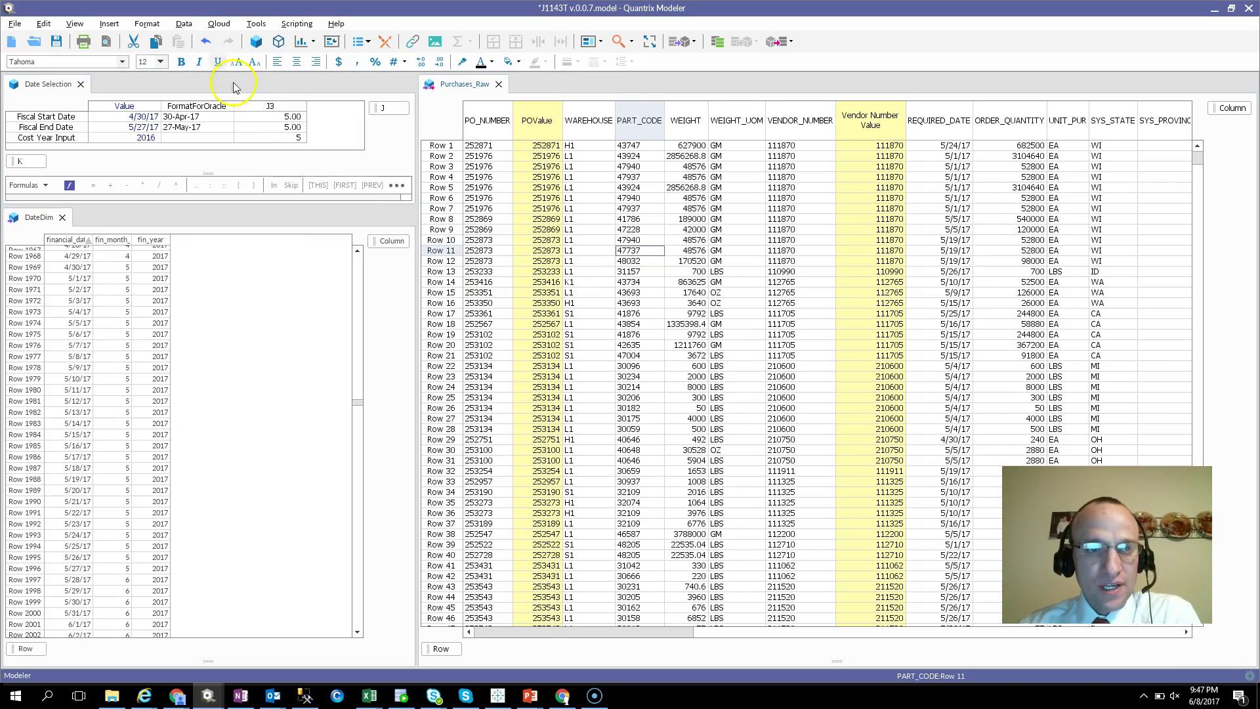
pyautogui.click(183, 24)
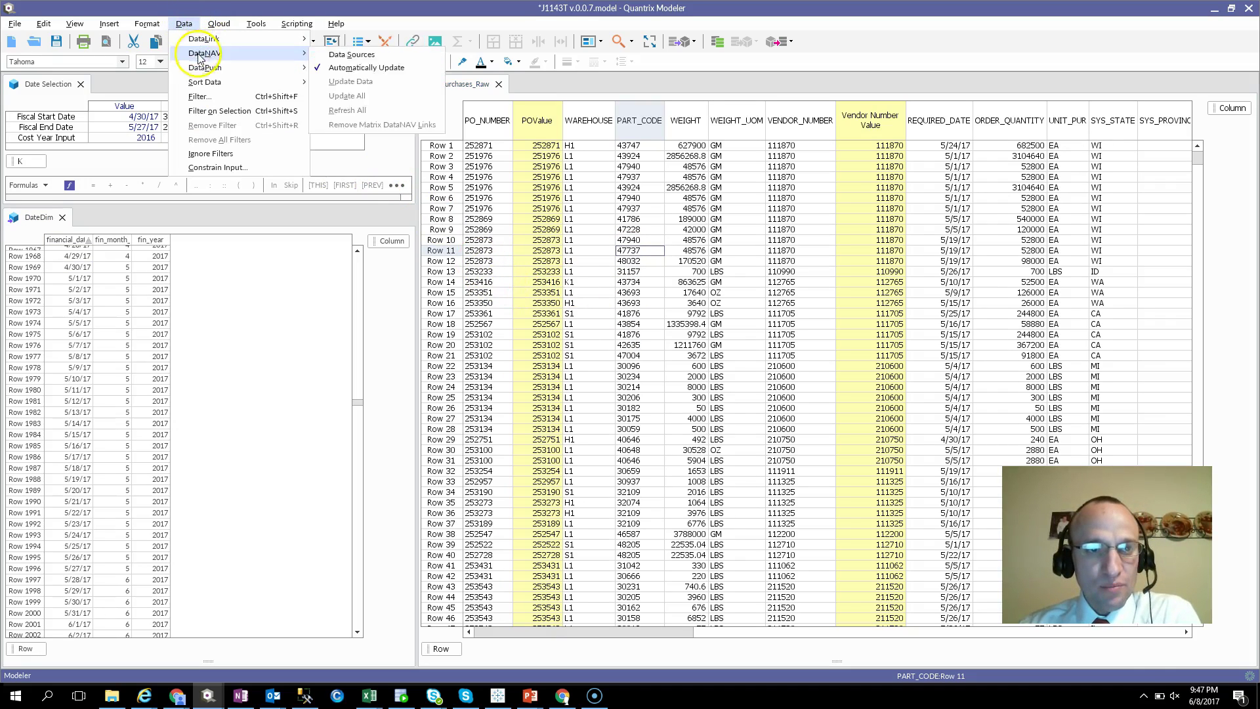
pyautogui.press('Escape')
pyautogui.press('Escape')
# - Open the existing DataPush of the Purchases_Raw matrix for editing
pyautogui.click(525, 166)
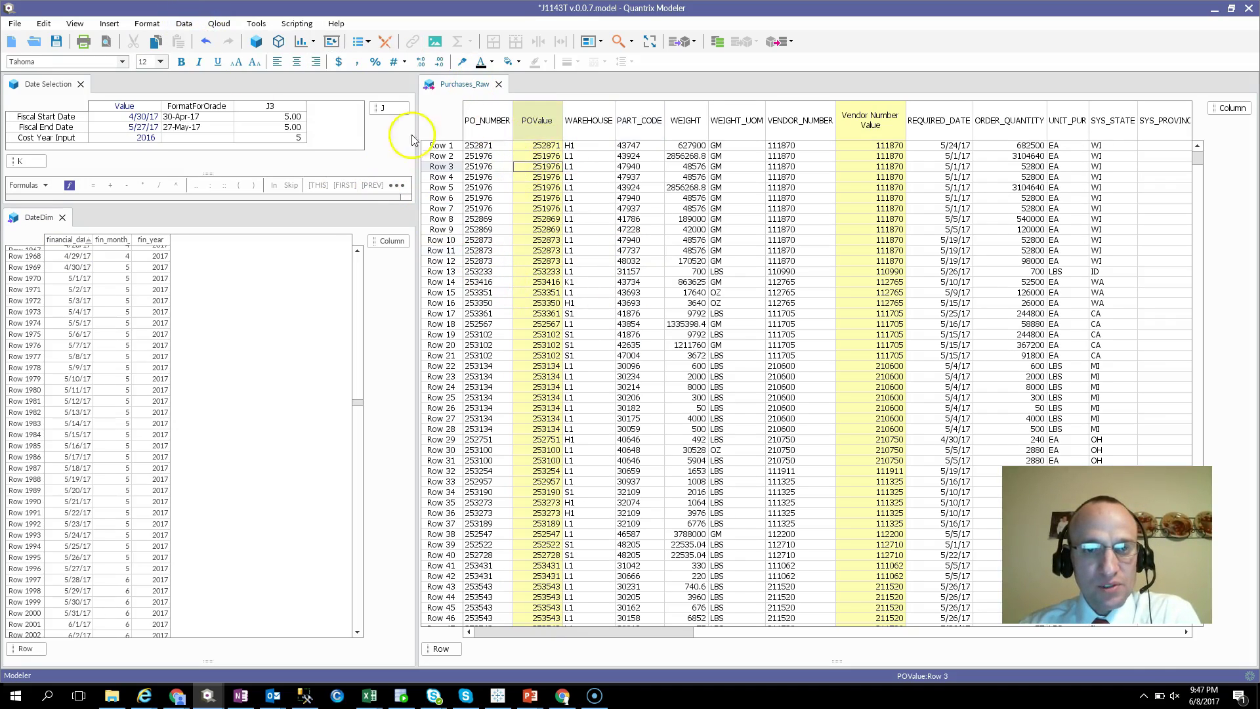
pyautogui.click(184, 23)
pyautogui.moveTo(202, 70)
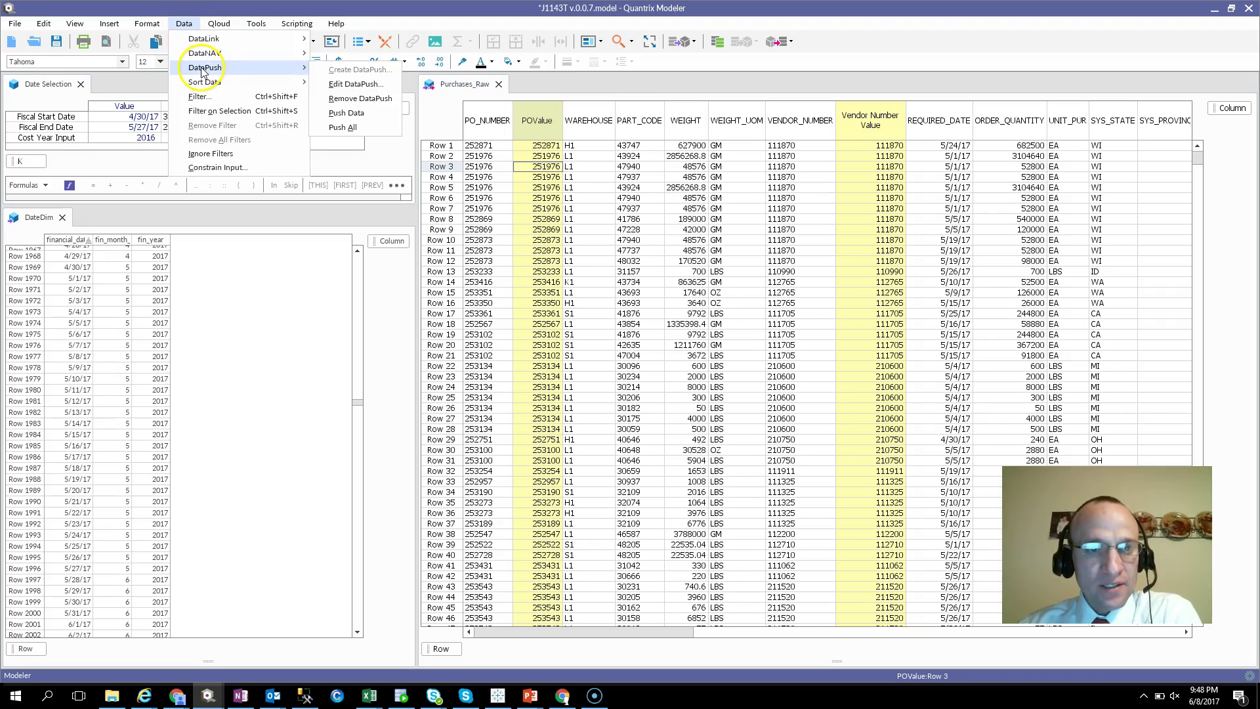
pyautogui.click(354, 84)
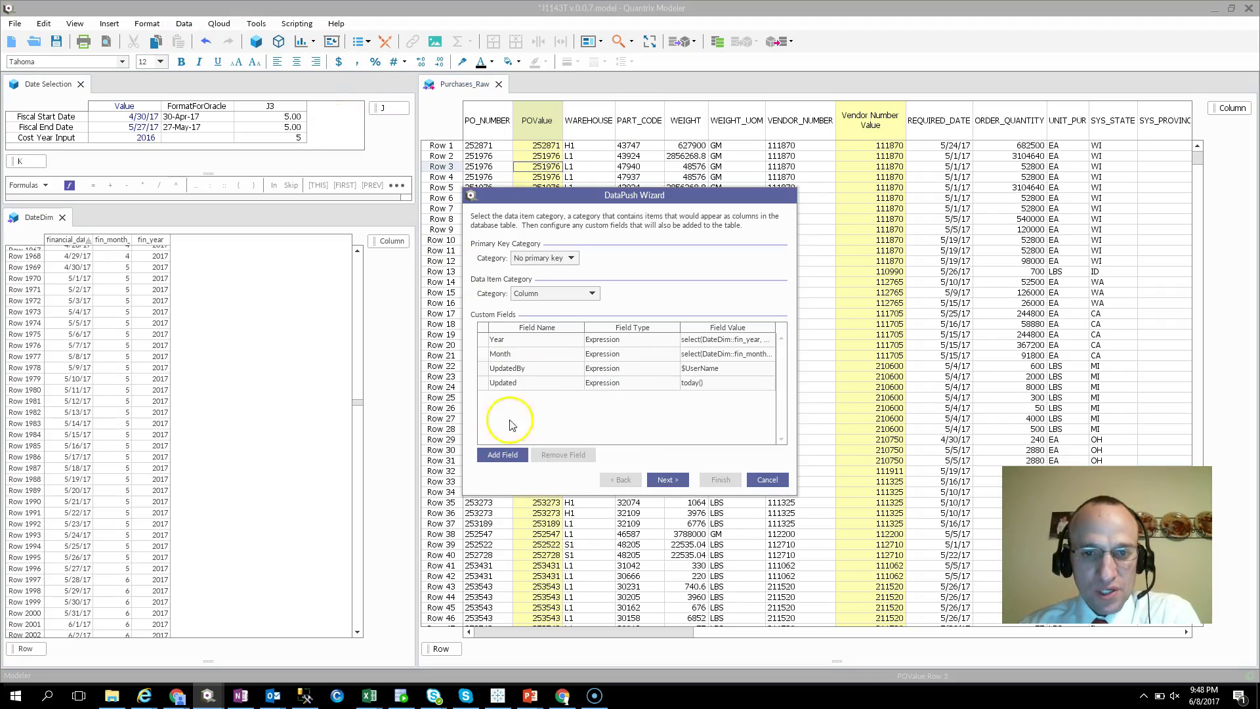
# - Widen the DataPush Wizard and narrow the Field Name and Field Type columns to show the full field value expressions
pyautogui.moveTo(798, 372); pyautogui.dragTo(1046, 369)
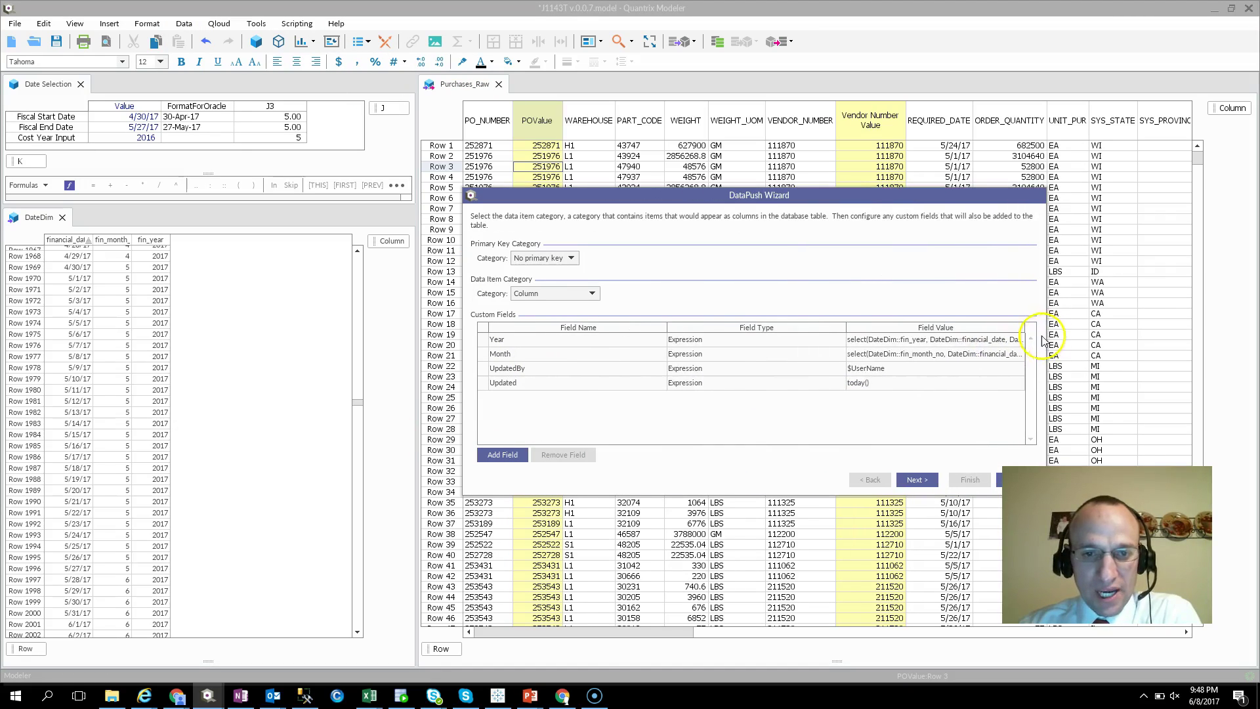
pyautogui.click(518, 341)
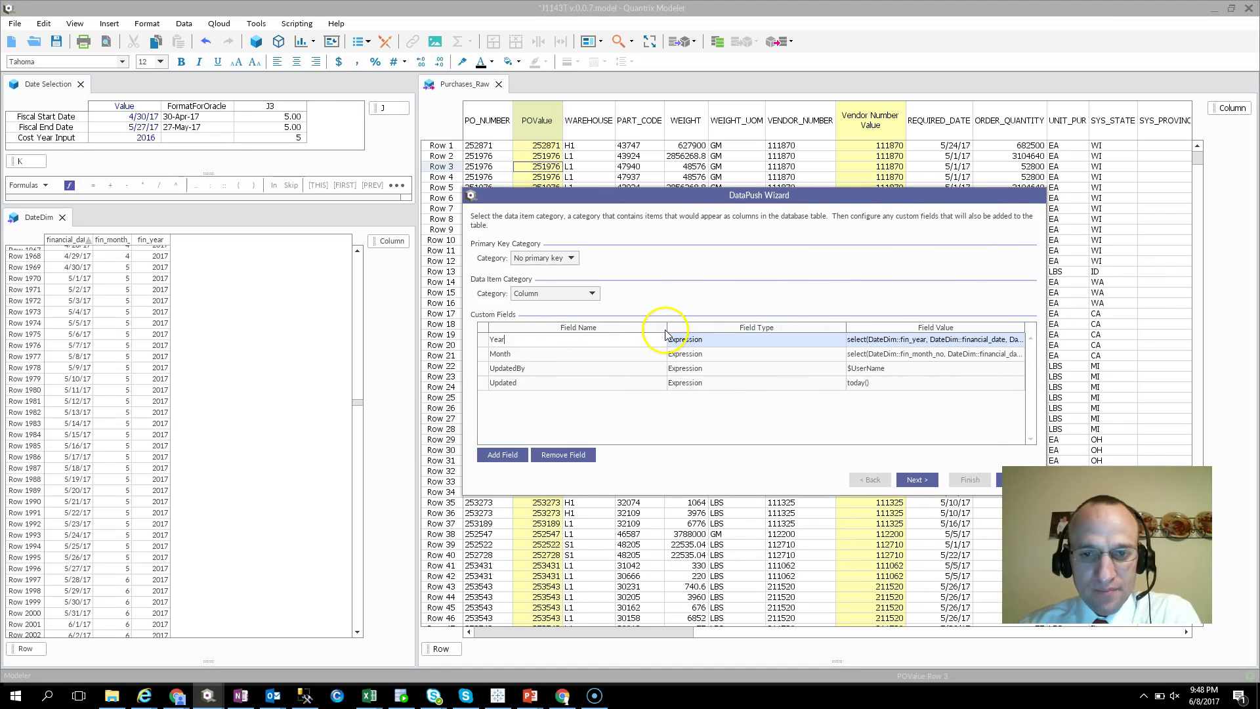
pyautogui.moveTo(666, 329); pyautogui.dragTo(545, 331)
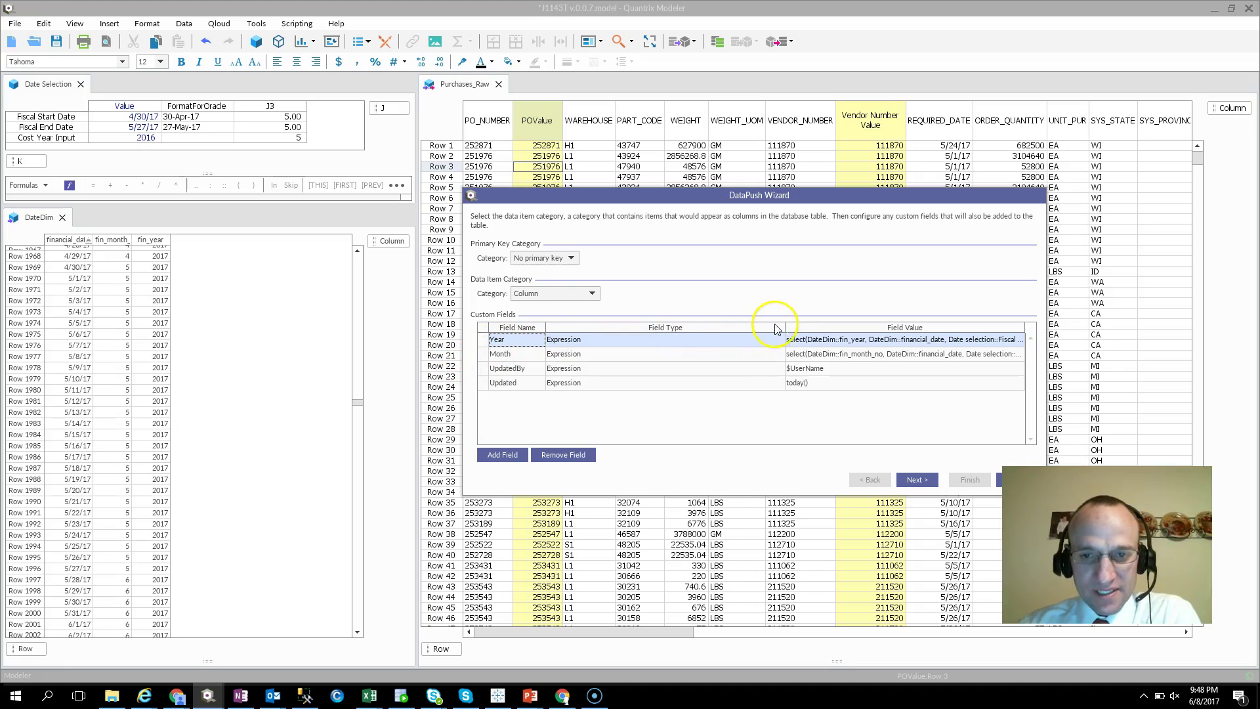
pyautogui.moveTo(785, 326); pyautogui.dragTo(620, 327)
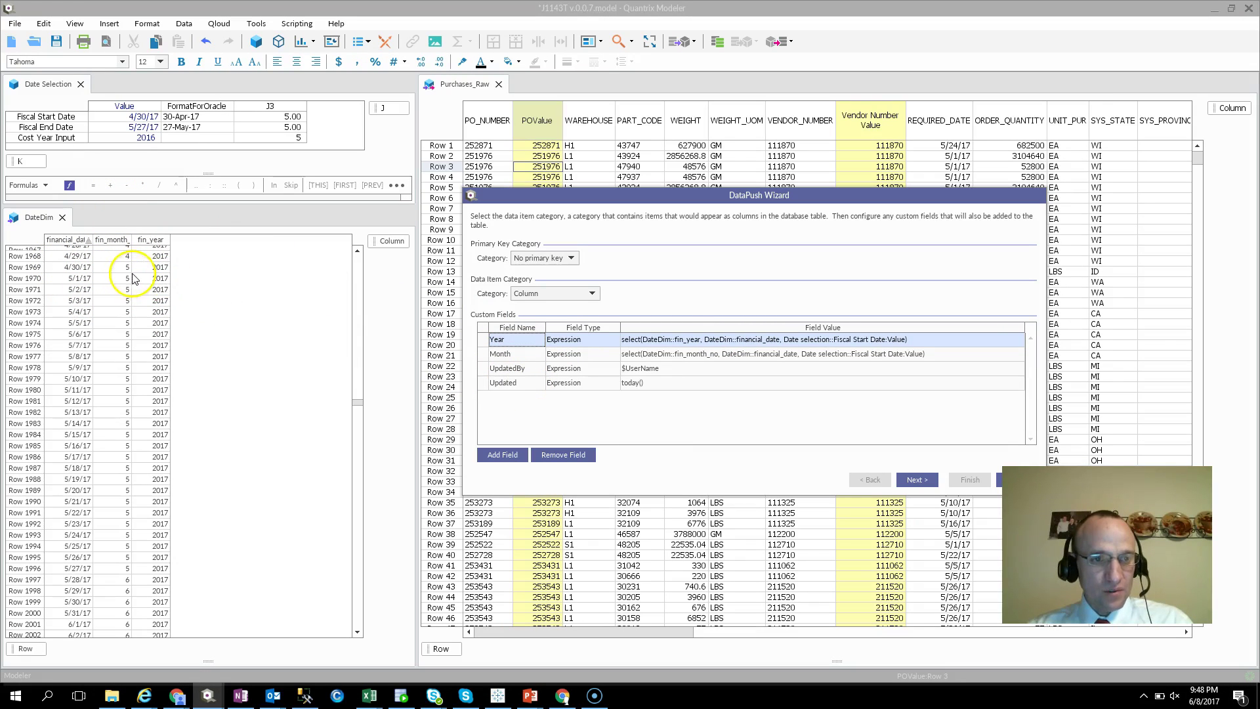
pyautogui.moveTo(132, 261); pyautogui.dragTo(180, 277)
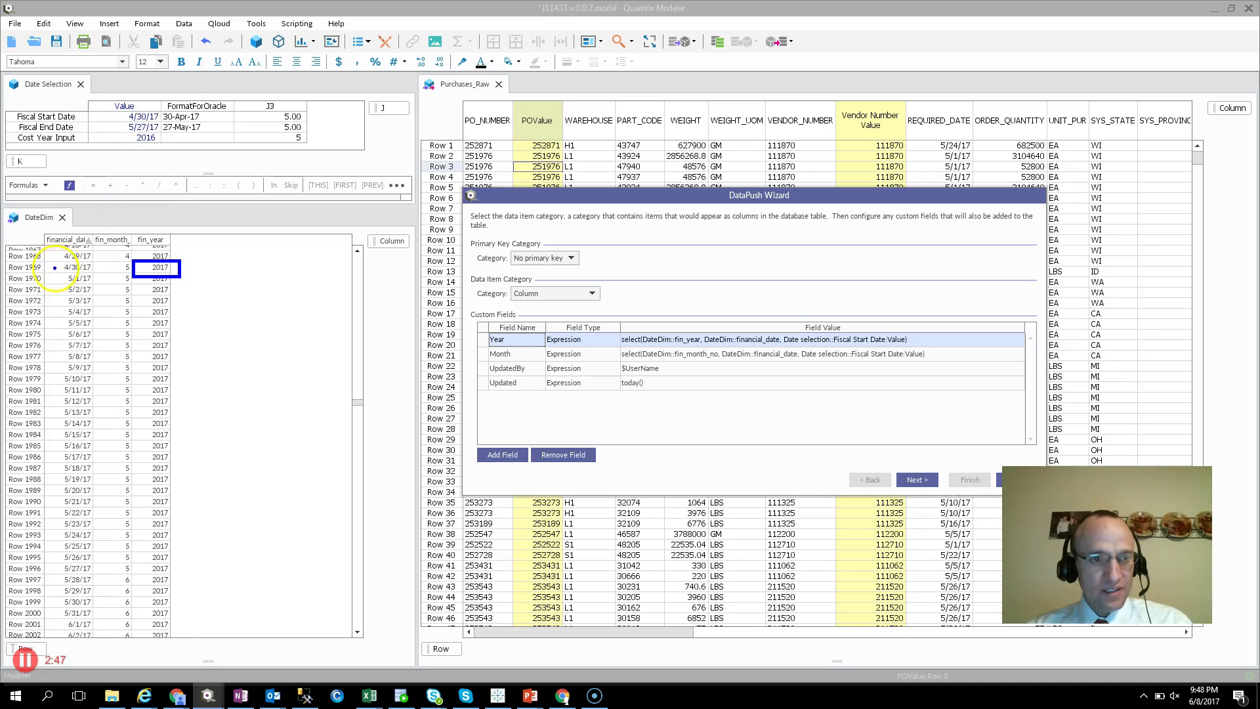
pyautogui.moveTo(43, 262); pyautogui.dragTo(106, 277)
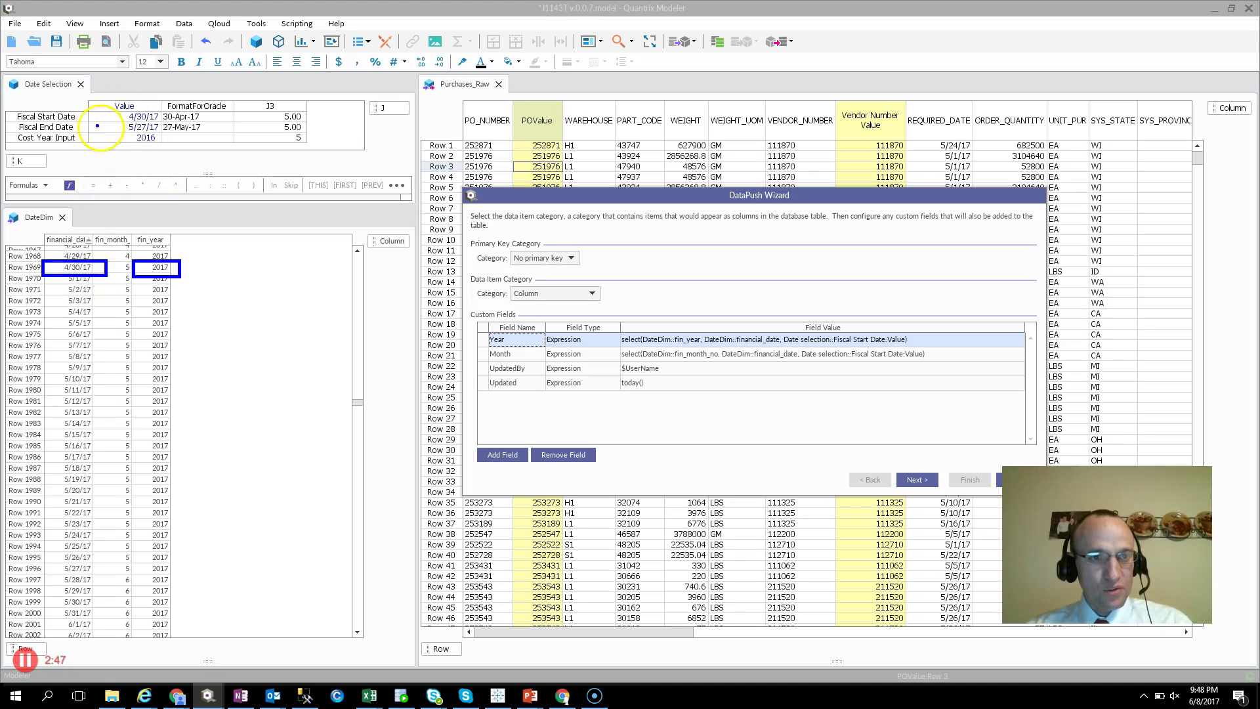
pyautogui.moveTo(86, 106); pyautogui.dragTo(166, 122)
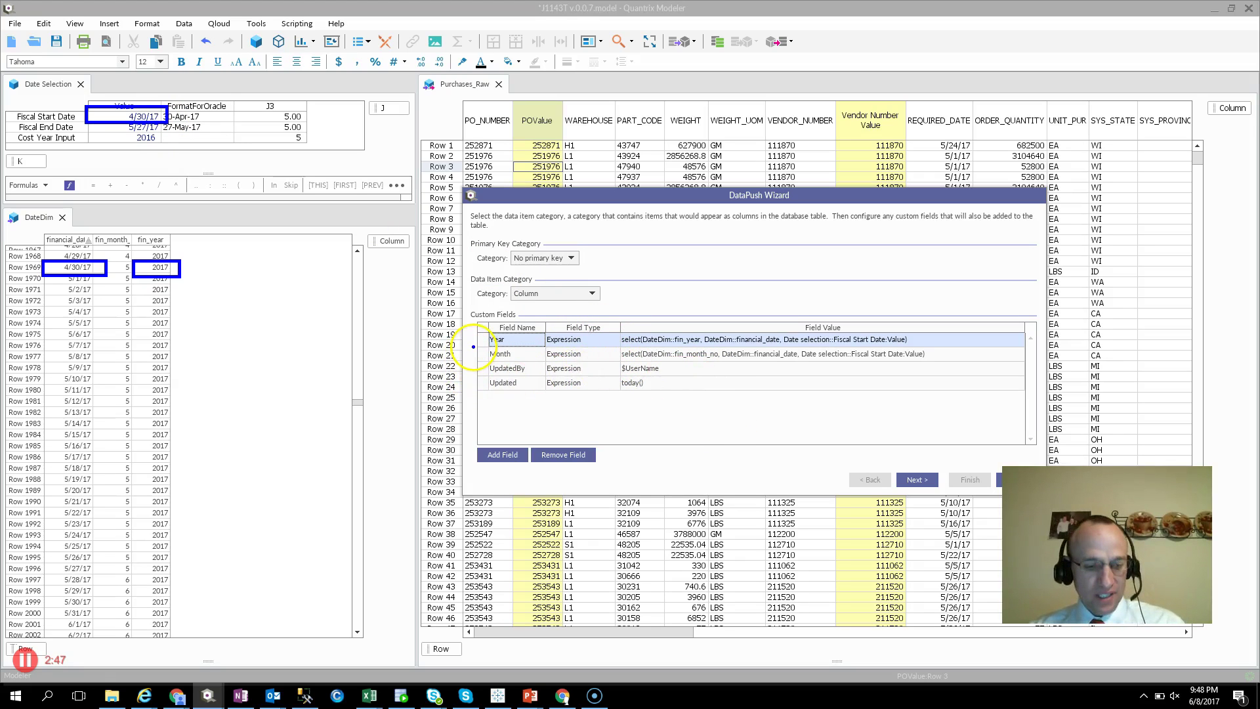
pyautogui.moveTo(473, 342)
pyautogui.mouseDown()
pyautogui.moveTo(563, 365)
pyautogui.moveTo(899, 387)
pyautogui.moveTo(933, 363)
pyautogui.mouseUp()
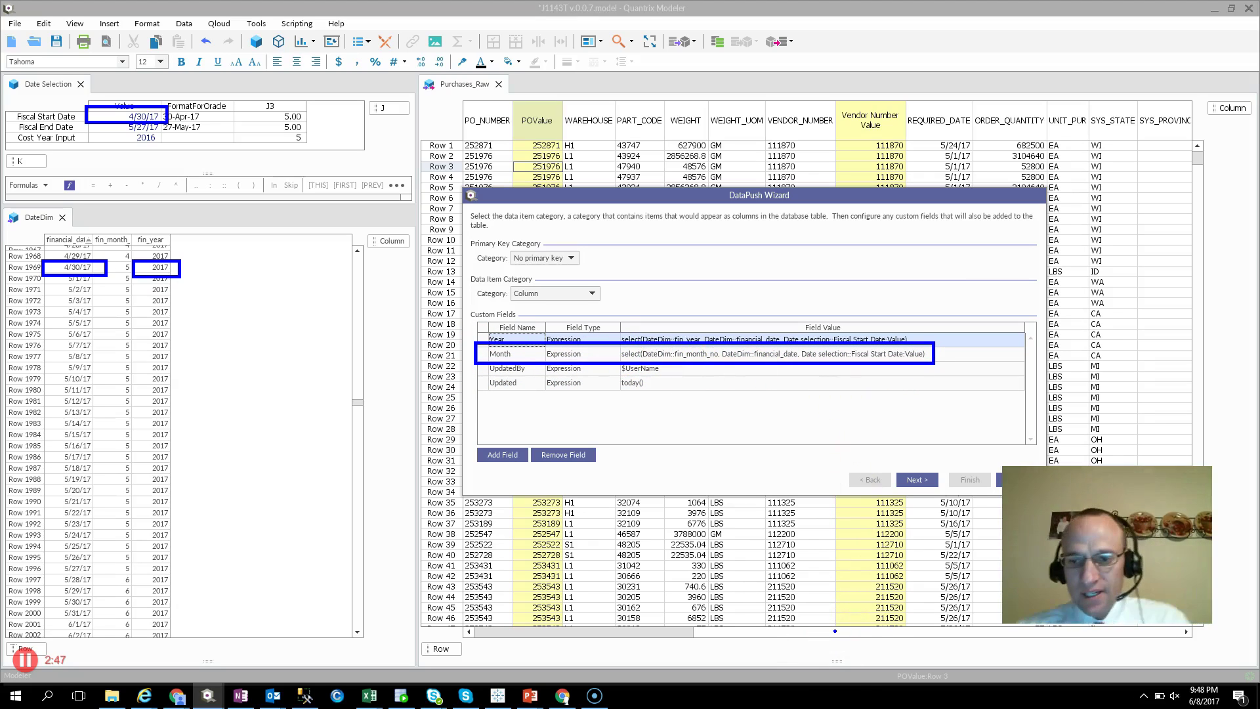
pyautogui.press('Escape')
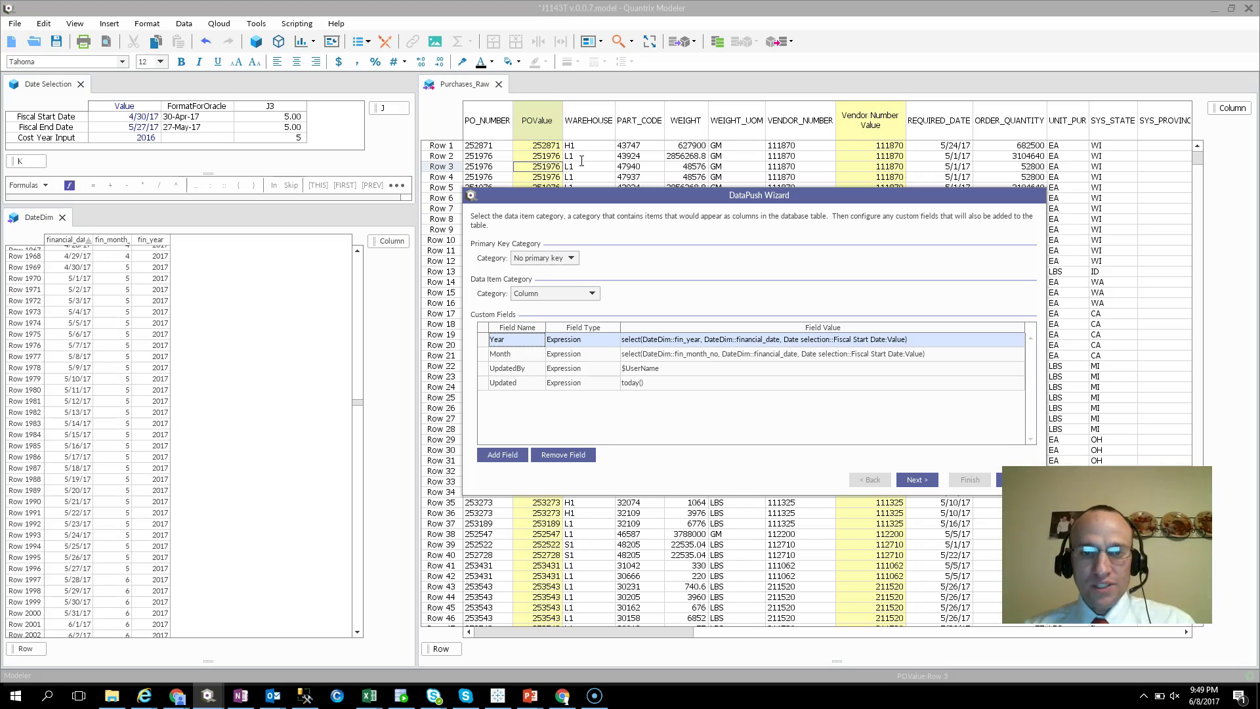
# - Switch to the PowerPoint presentation's contact slide
pyautogui.hotkey('alt', 'Tab')
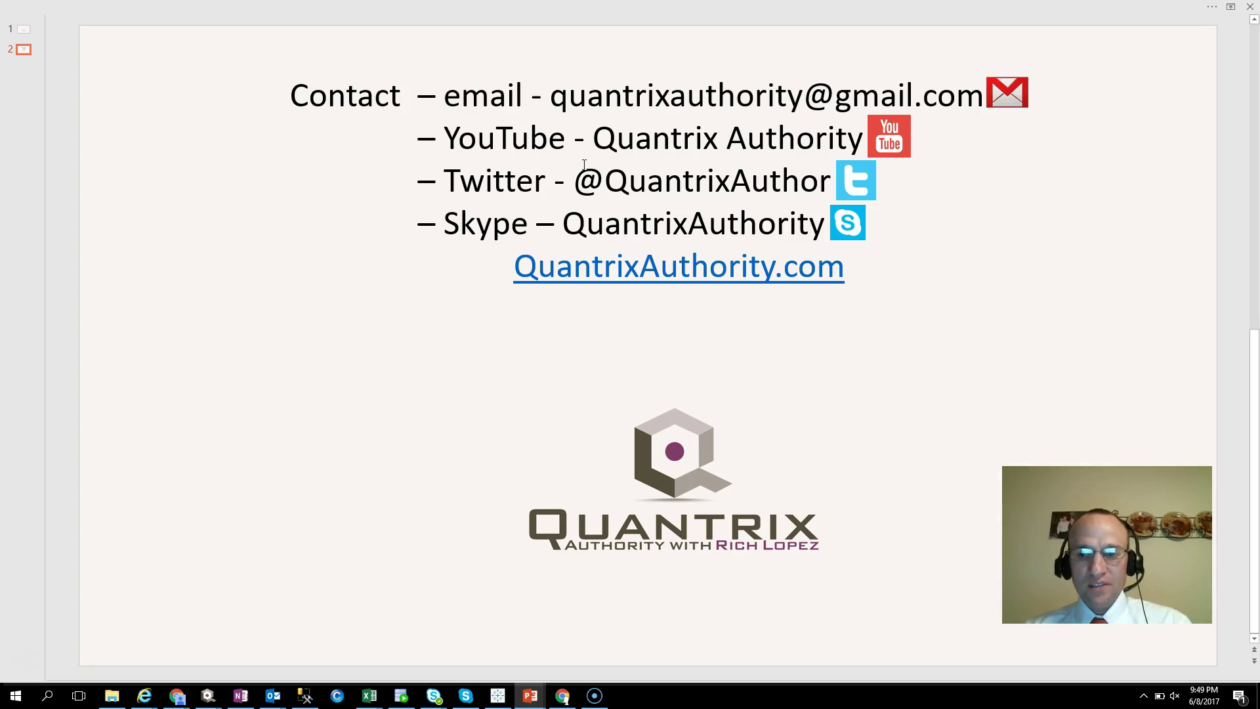